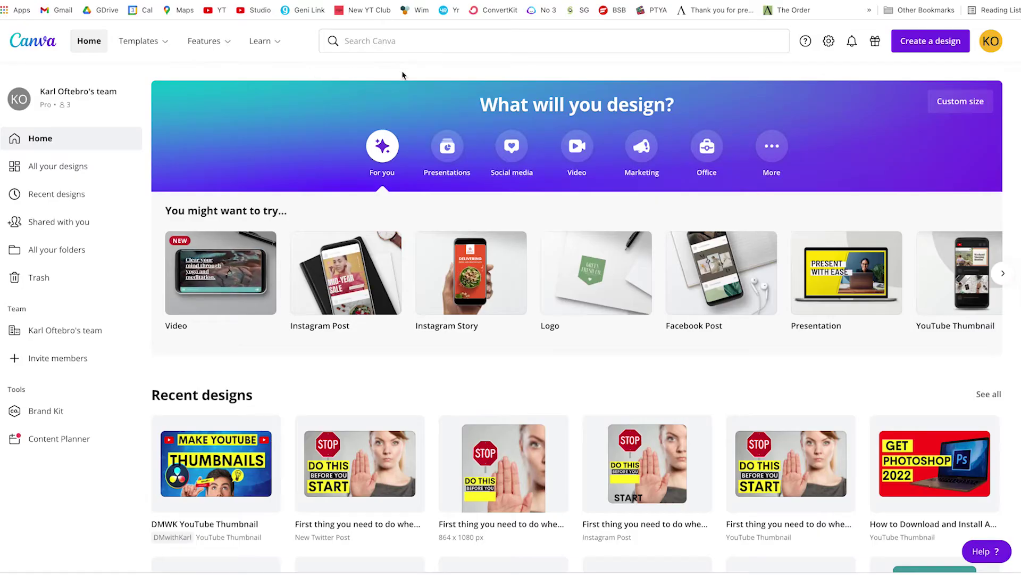
Search Canva for 'youtube thumbnail' and choose the YouTube Thumbnail design type
click(398, 40)
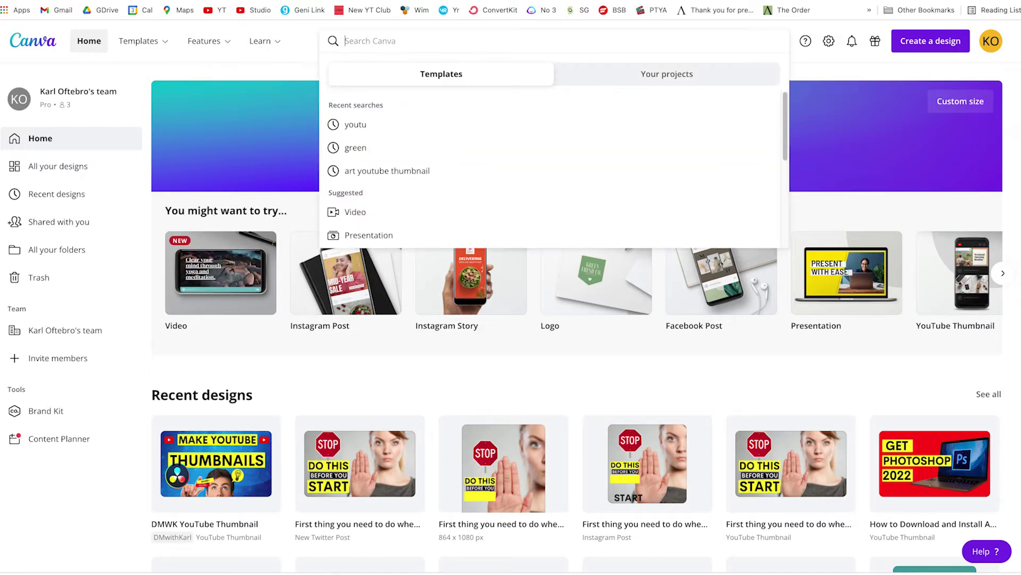
text(youtube thumbnail)
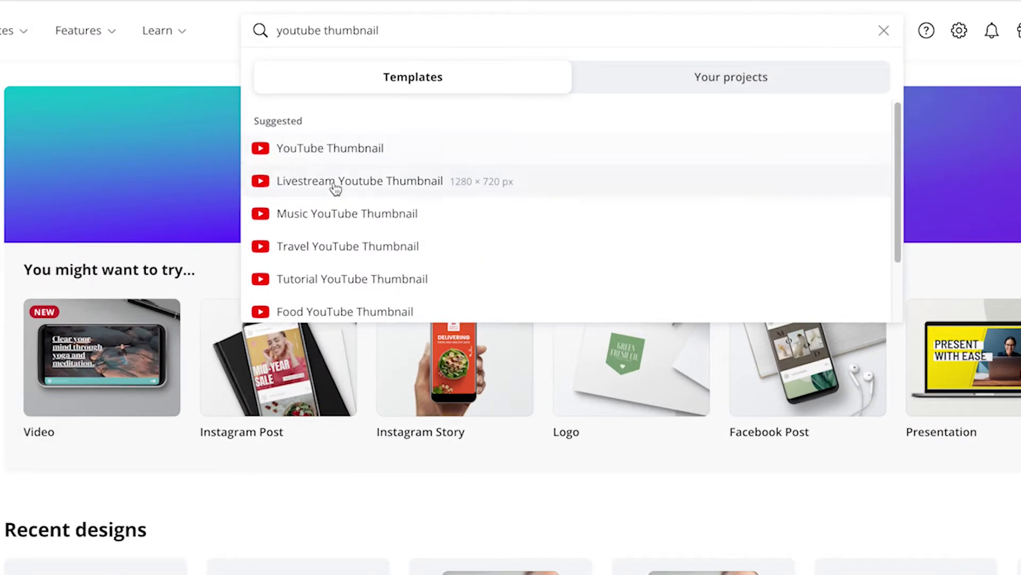
click(325, 151)
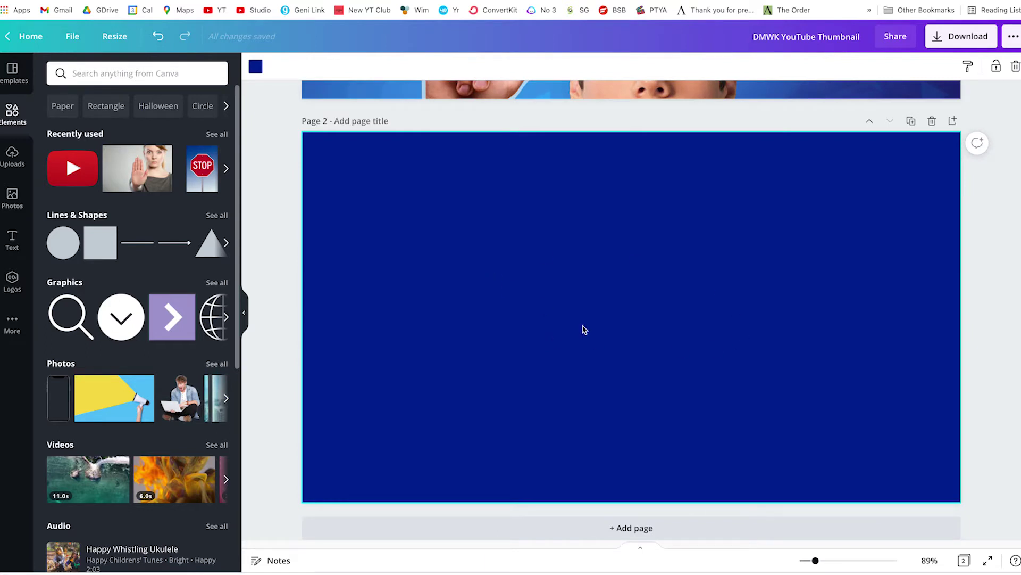
Change page 2's background from dark navy to the light blue Photo Colors swatch
click(14, 75)
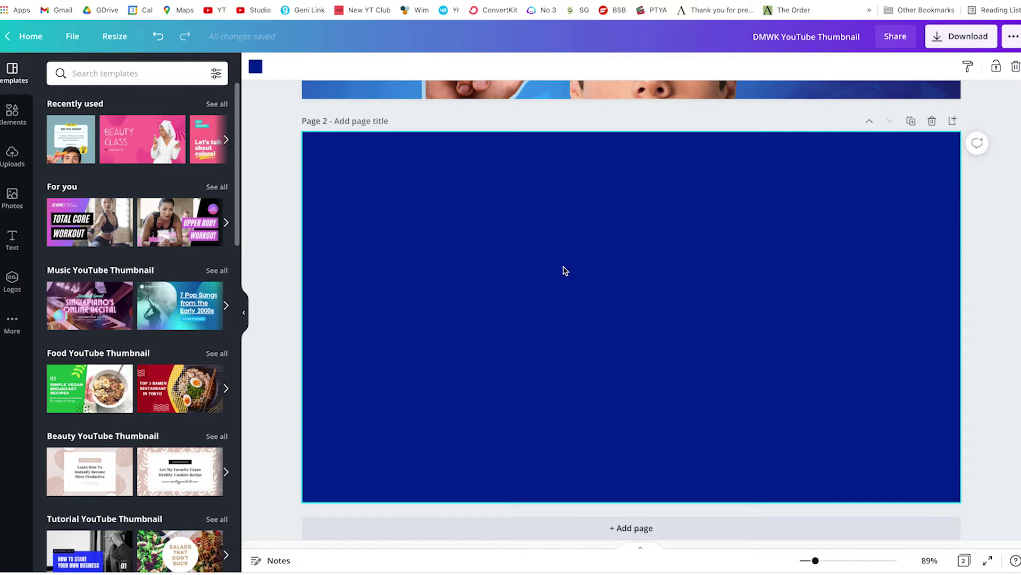
click(255, 66)
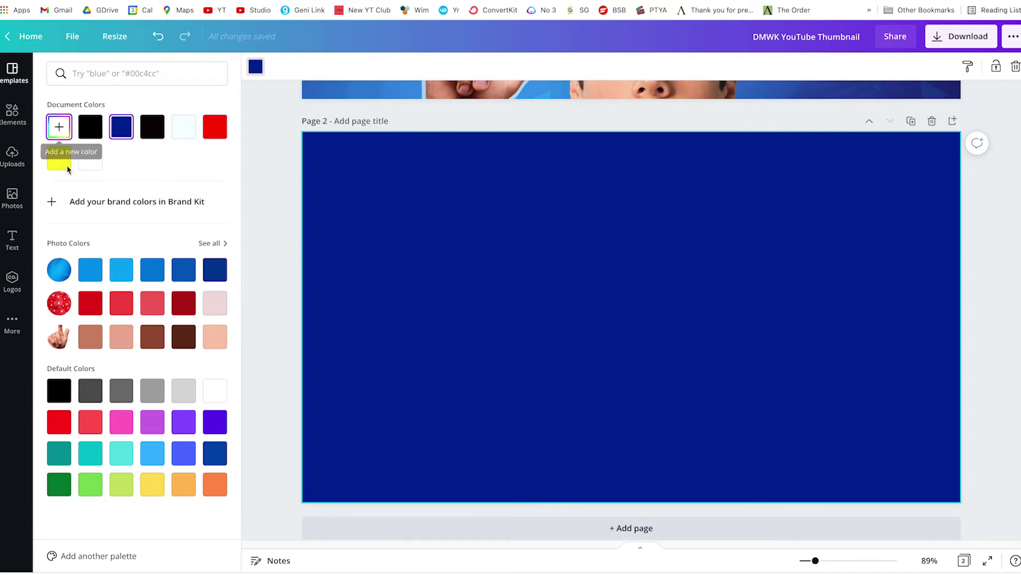
click(61, 130)
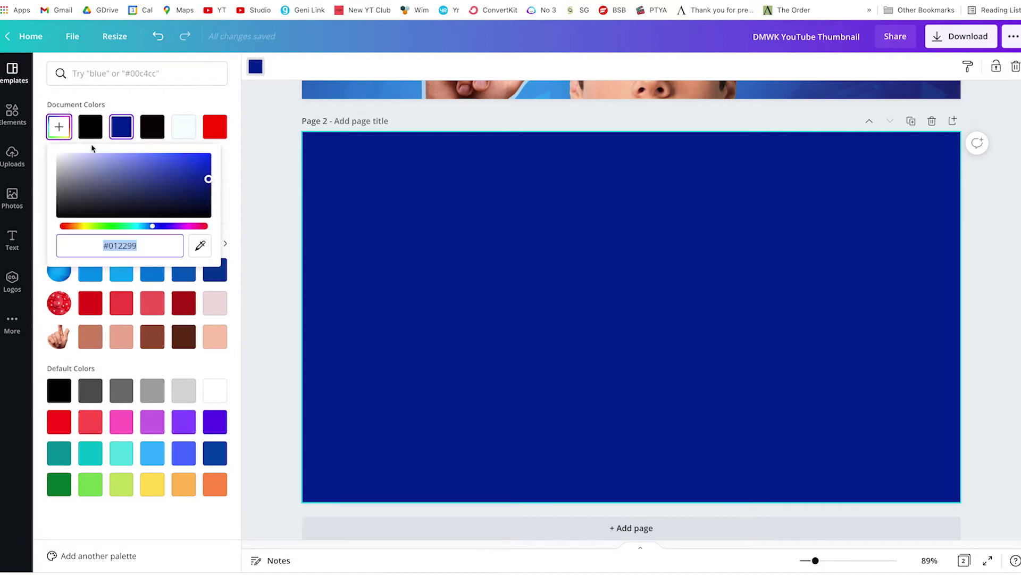
click(59, 131)
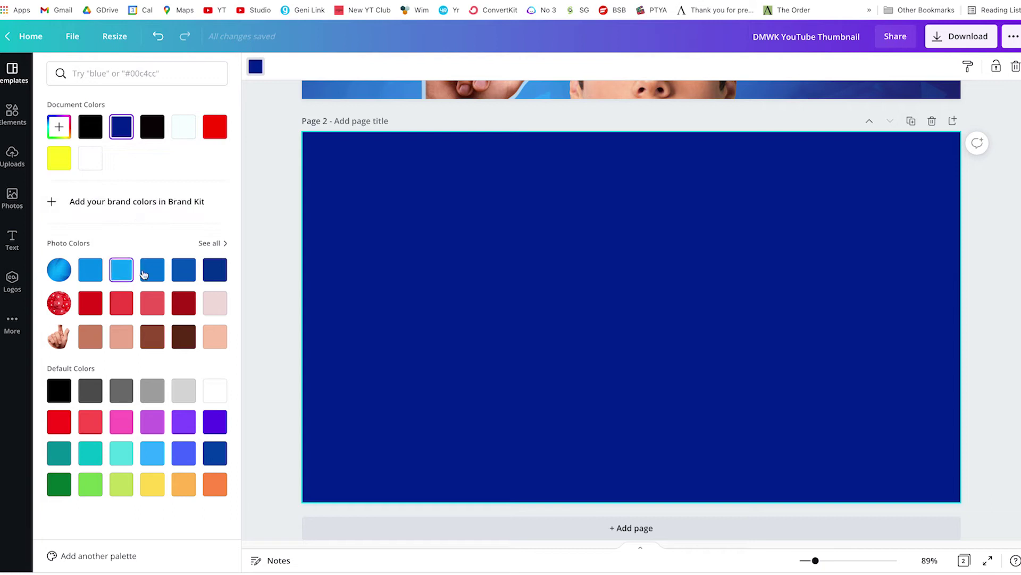
click(122, 274)
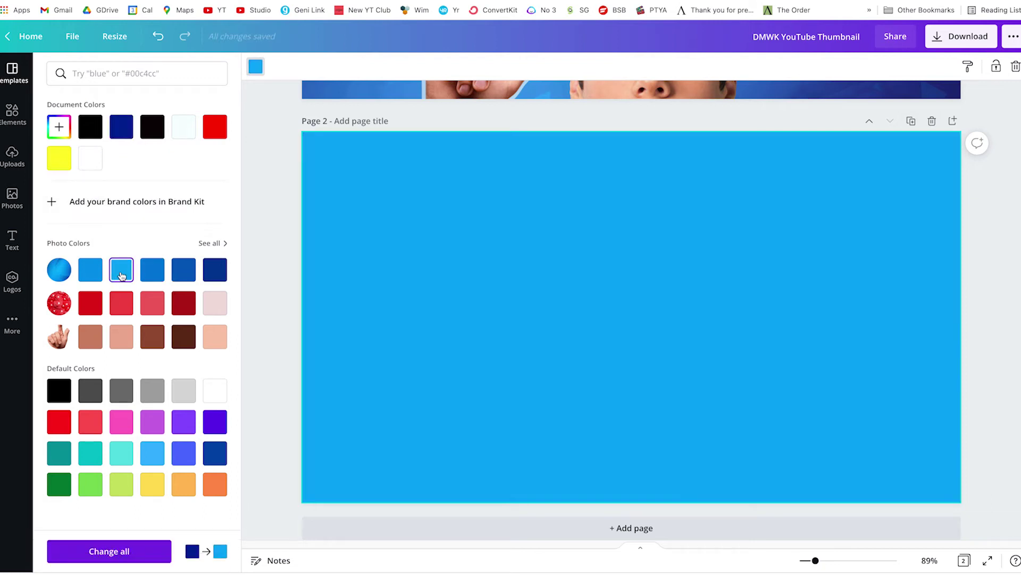
click(272, 227)
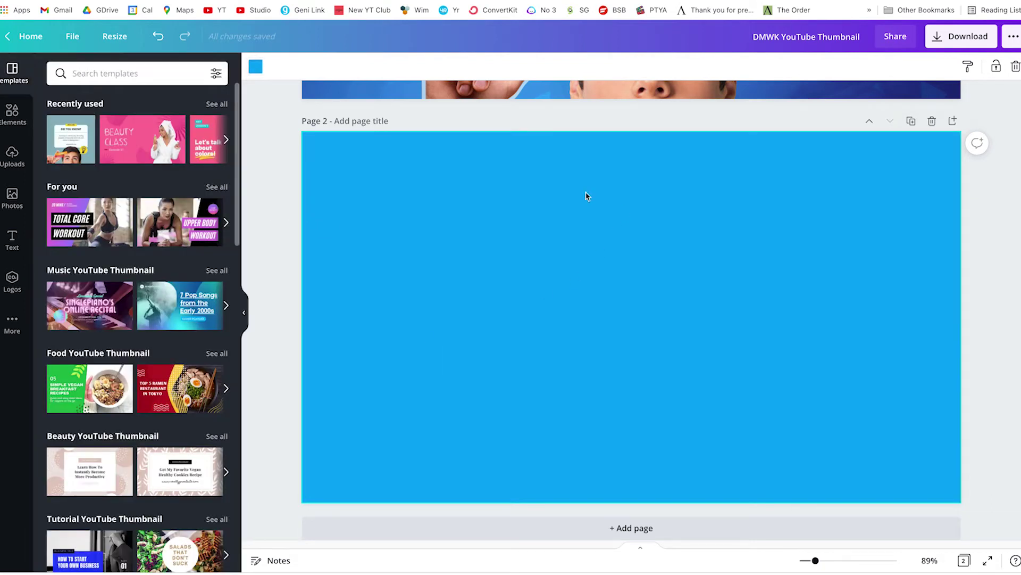
click(12, 197)
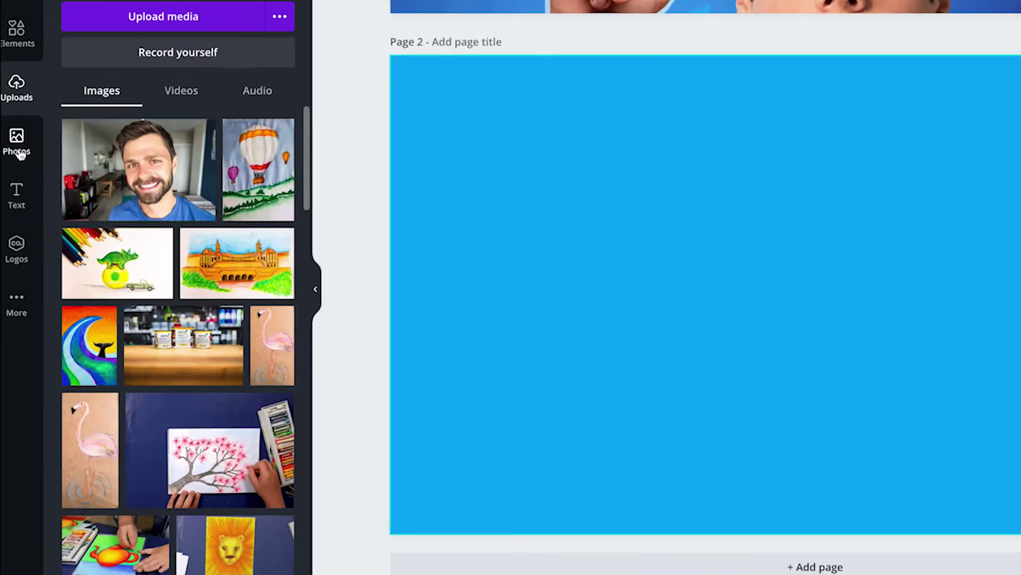
Add the uploaded smiling-man photo from Uploads onto page 2
click(12, 197)
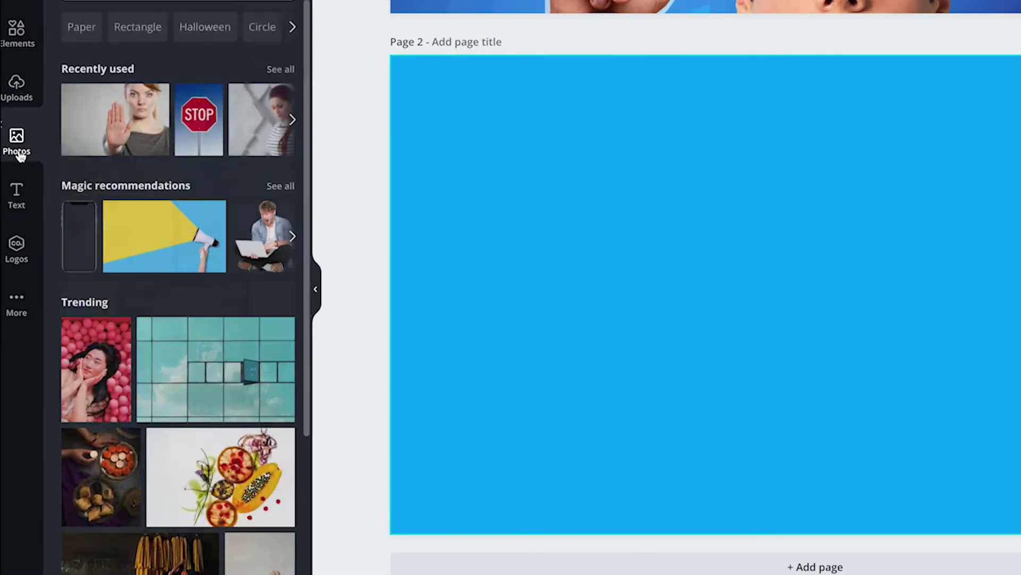
click(17, 90)
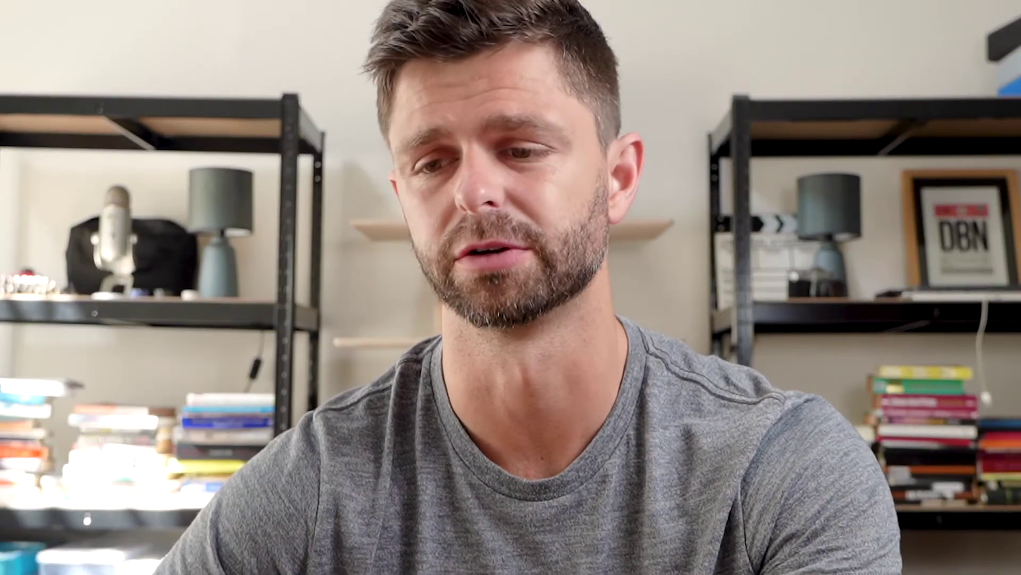
click(127, 234)
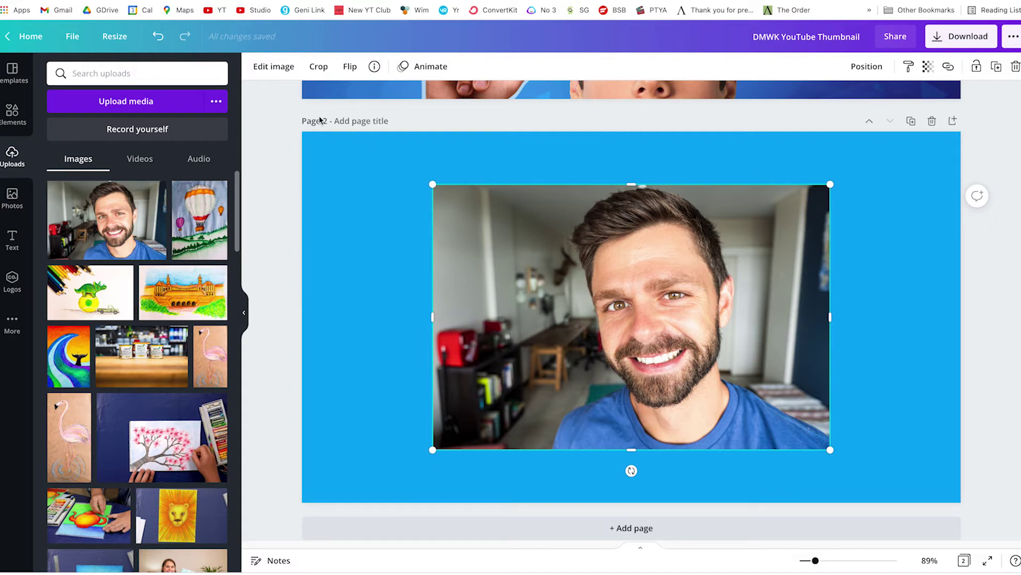
Remove the photo's background with BG Remover and enlarge the cut-out man at bottom-right
click(269, 67)
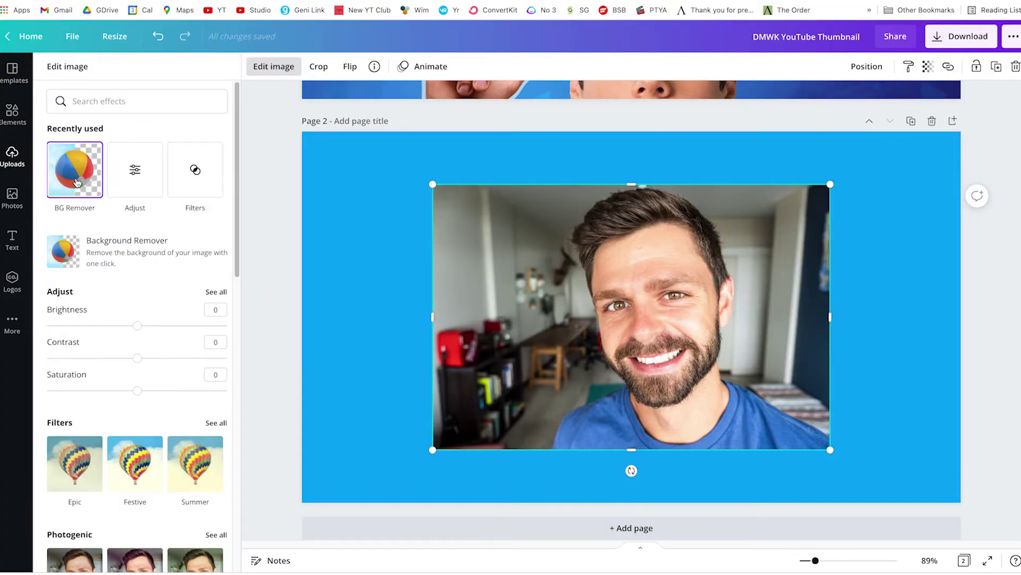
click(76, 183)
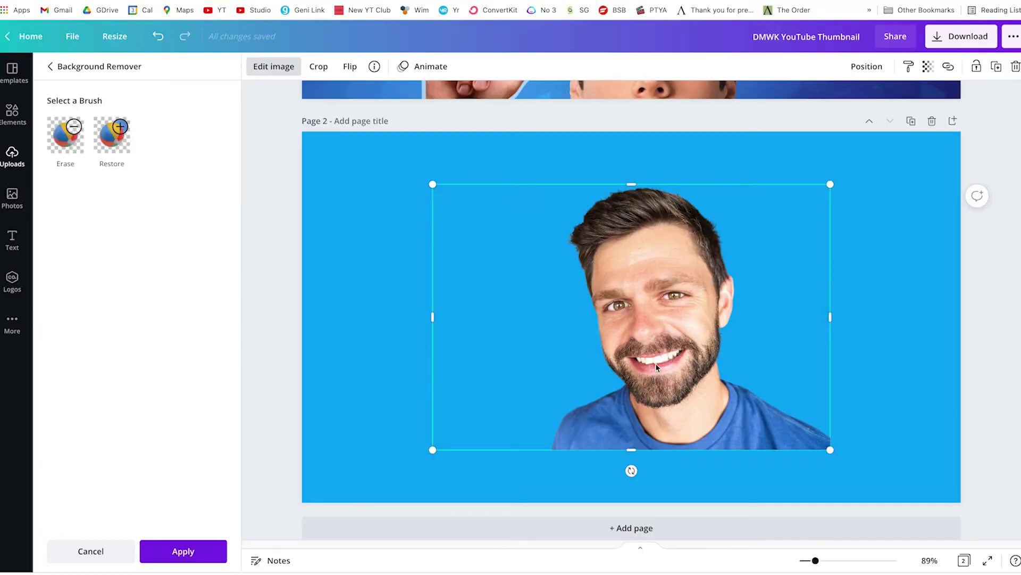
drag(656, 366, 761, 409)
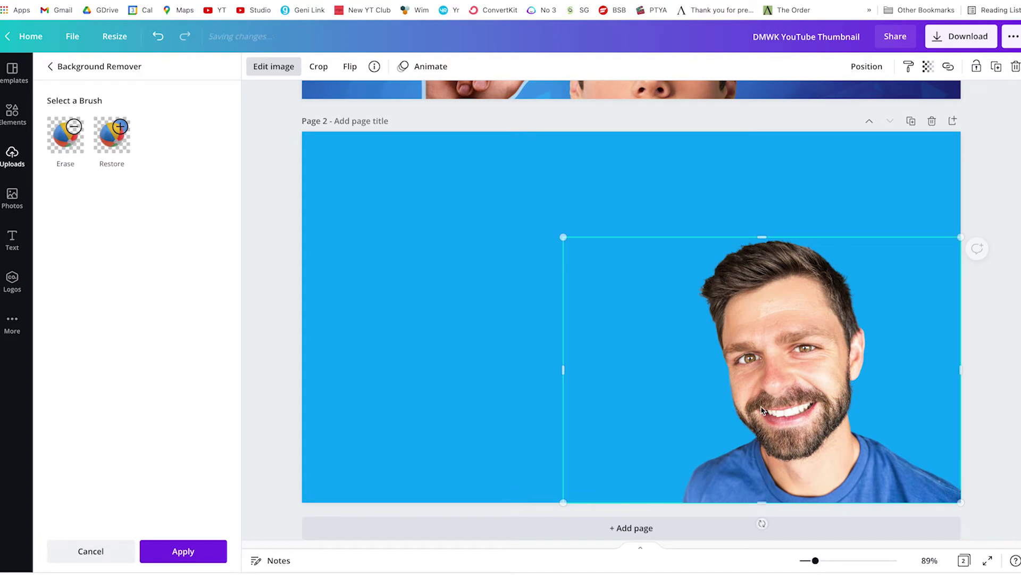
drag(517, 214, 419, 165)
drag(759, 356, 832, 355)
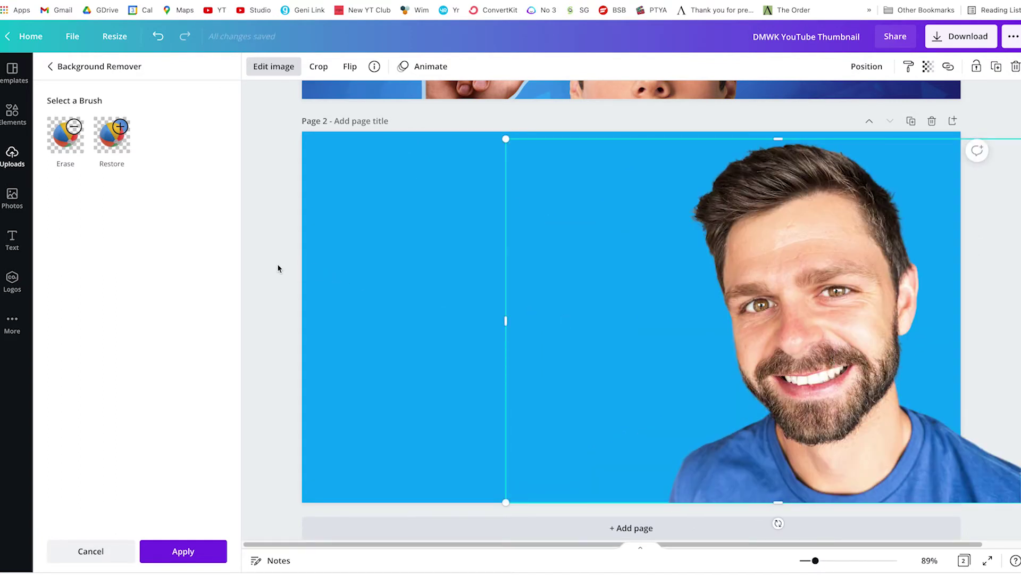
key(Escape)
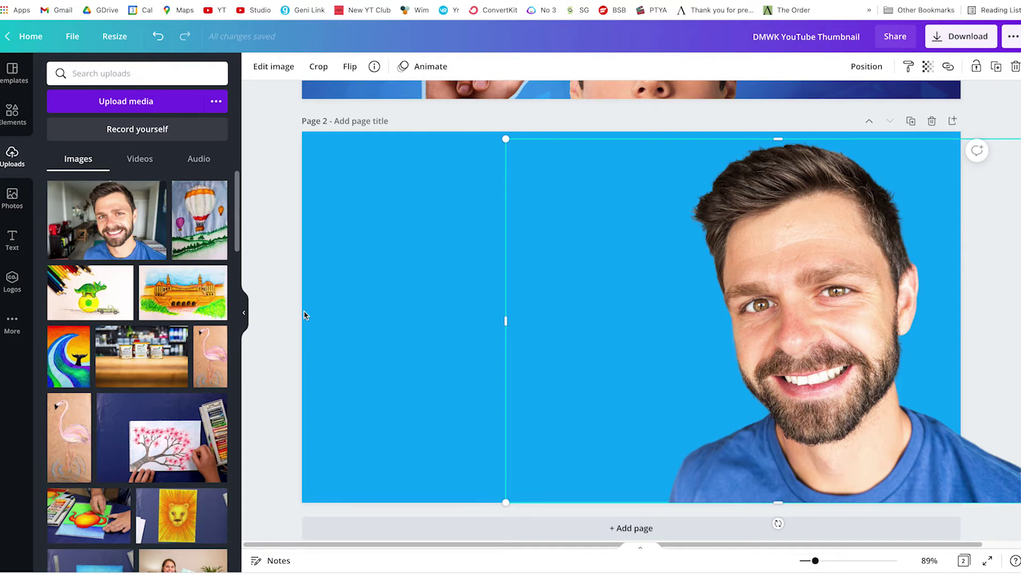
Add a 'Make' heading and position it to the left of the man
click(10, 241)
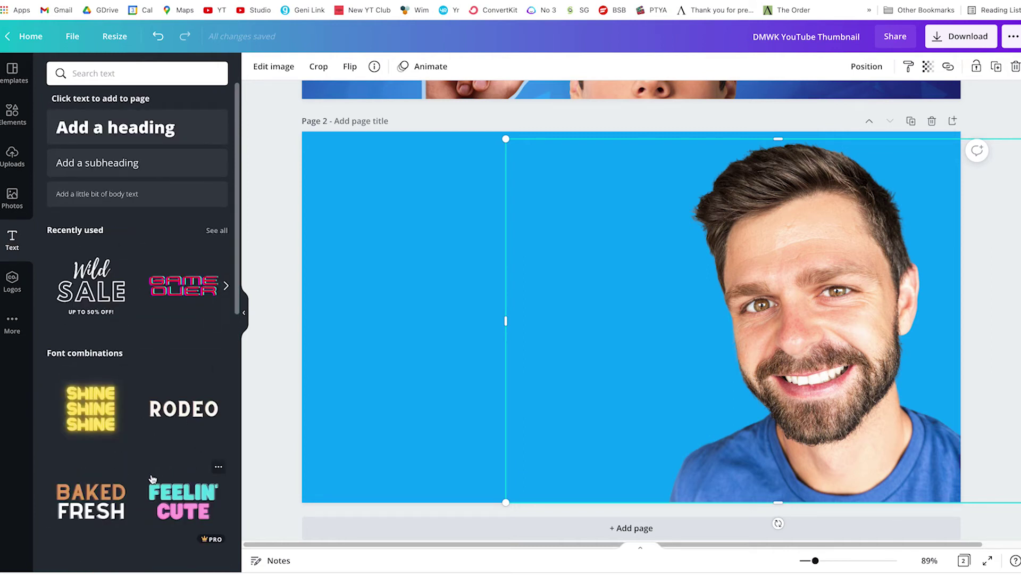
scroll(152, 478, down, 6)
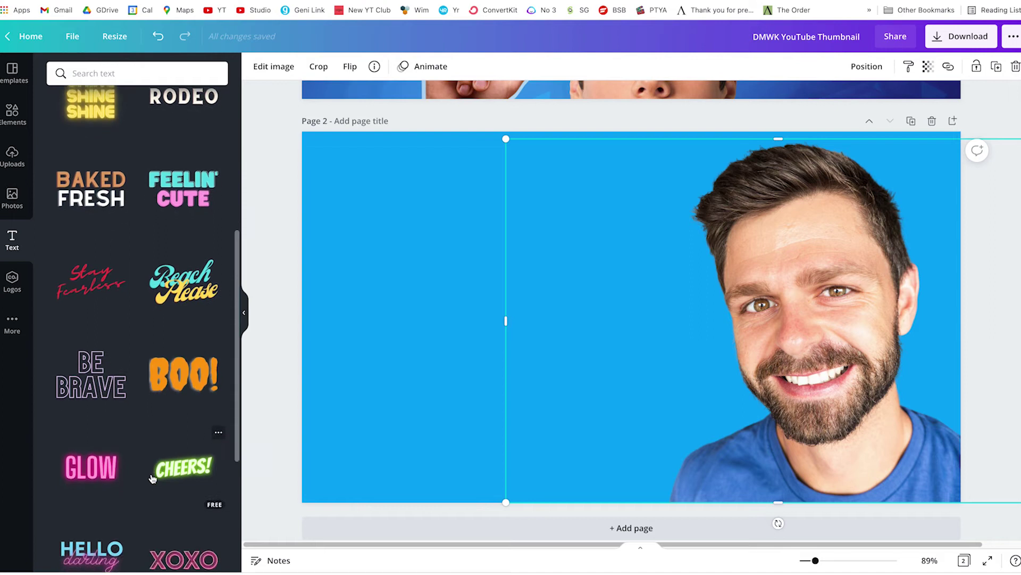
scroll(154, 464, up, 6)
click(131, 143)
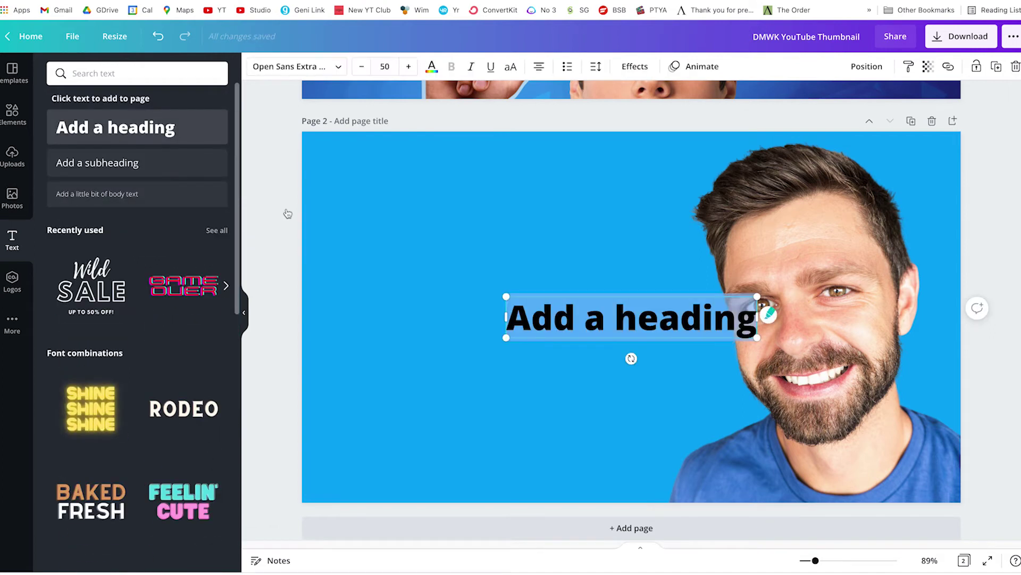
text(Make)
drag(595, 331, 573, 251)
drag(480, 214, 533, 306)
Duplicate the heading as 'THUMBNAILS' and shrink it to fit beside the man
key(ctrl+d)
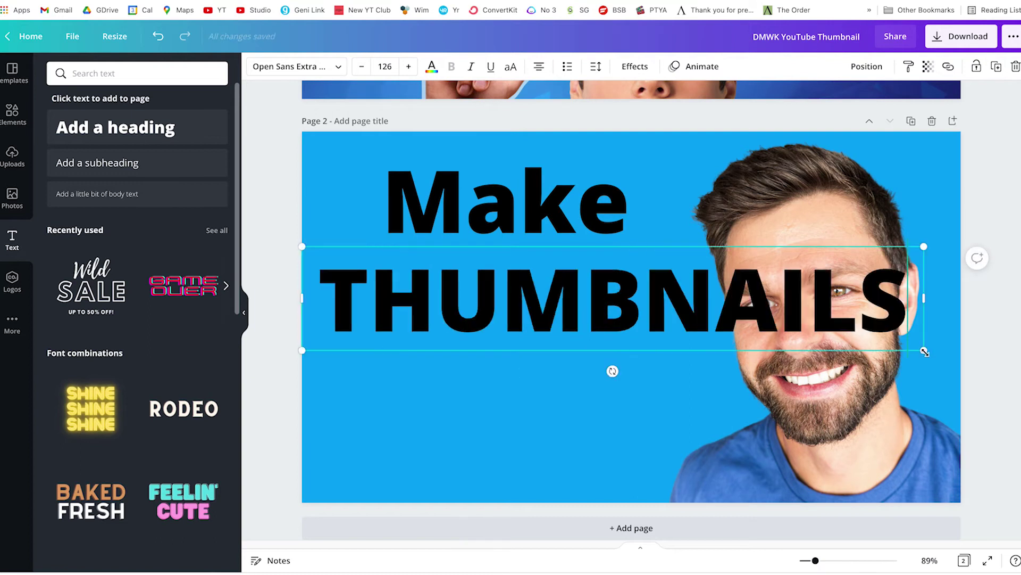
drag(924, 351, 691, 371)
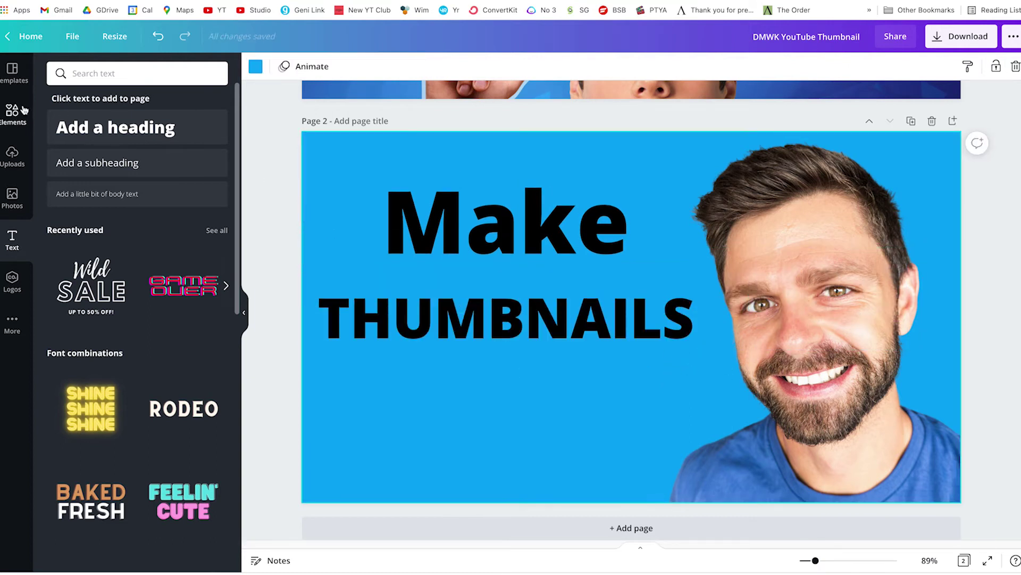
click(19, 112)
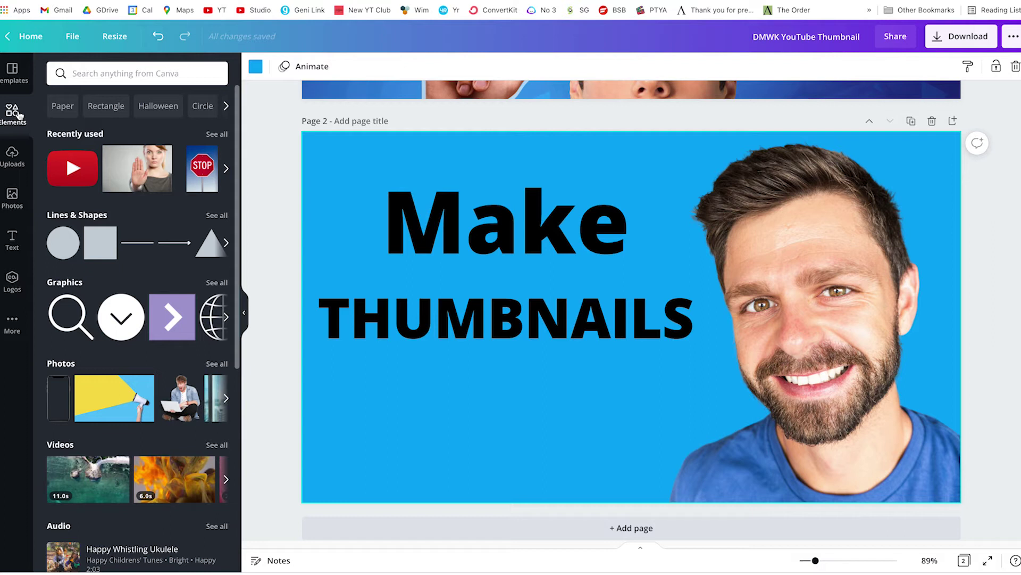
Place the teal Canva logo graphic beneath THUMBNAILS, then open page 2's background colours
click(136, 73)
text(canva)
key(Return)
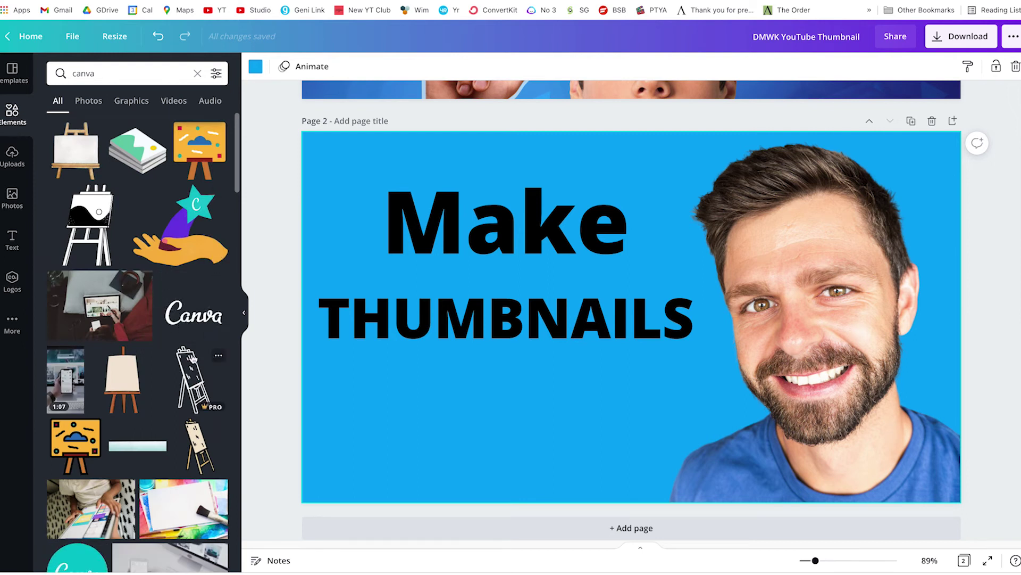
scroll(193, 360, down, 5)
drag(77, 286, 497, 428)
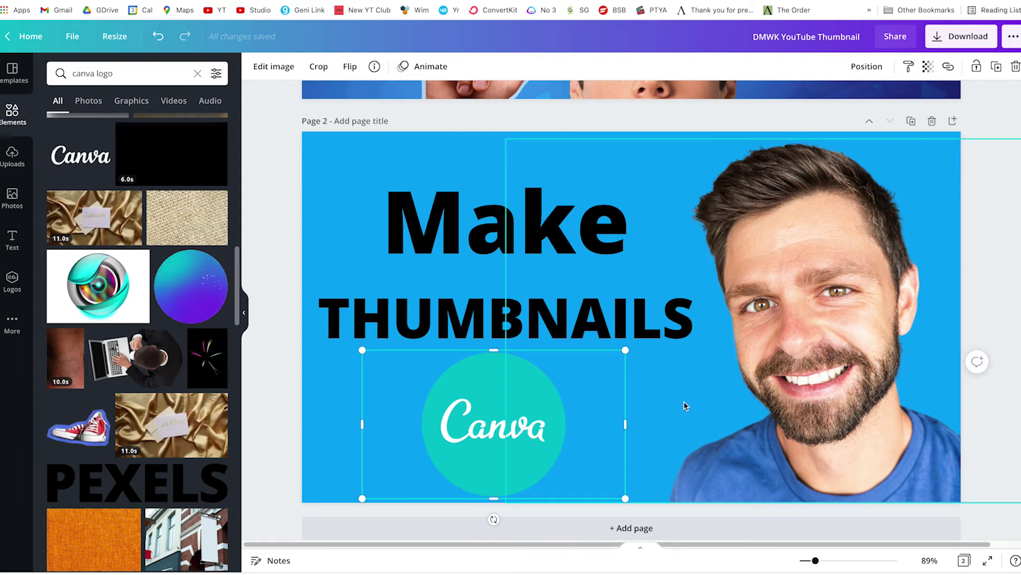
click(336, 164)
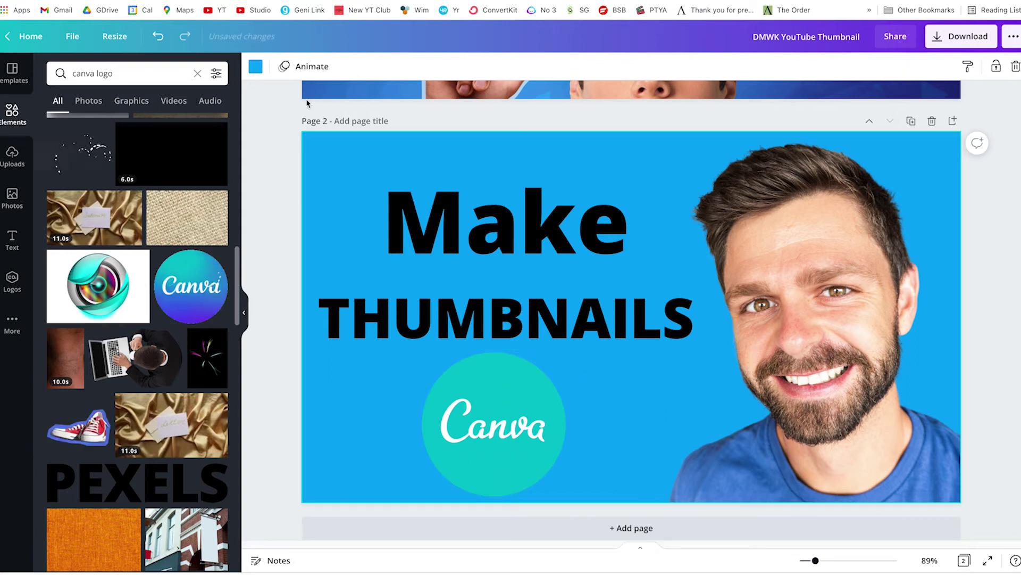
click(256, 68)
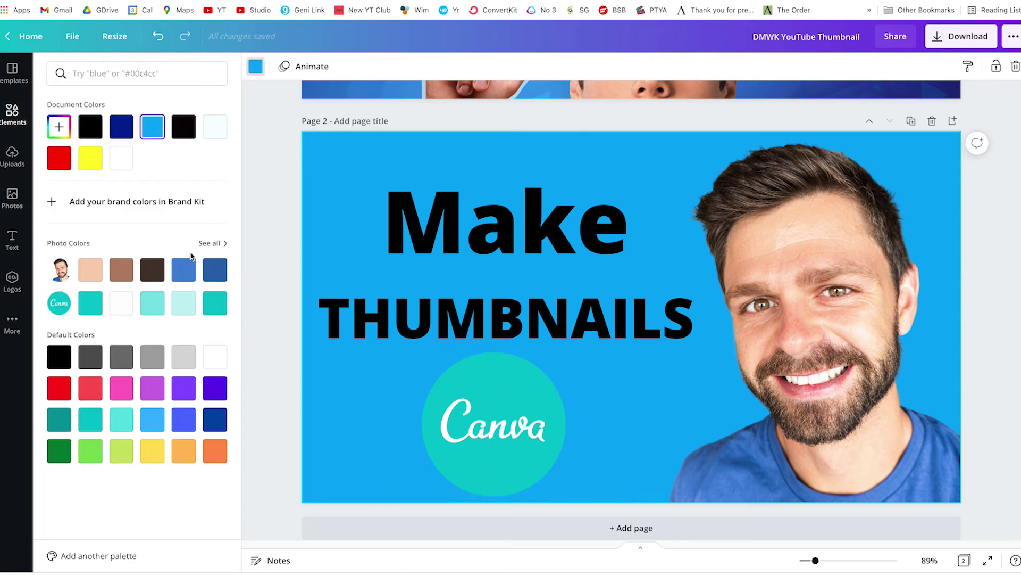
Set page 2's background to #455EFF and move page 1's THUMBNAILS text off its banner
click(59, 127)
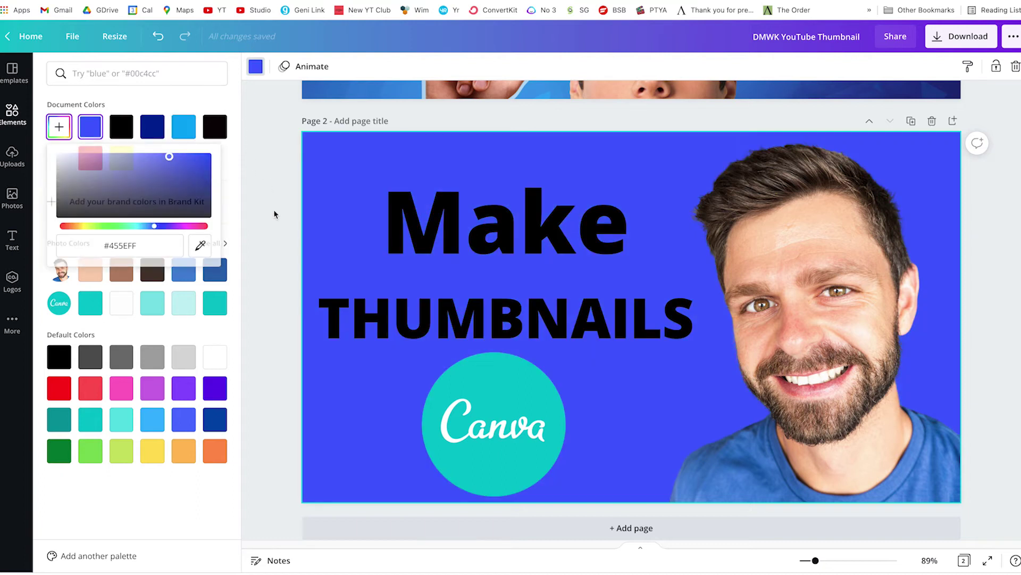
click(275, 214)
drag(563, 313, 563, 301)
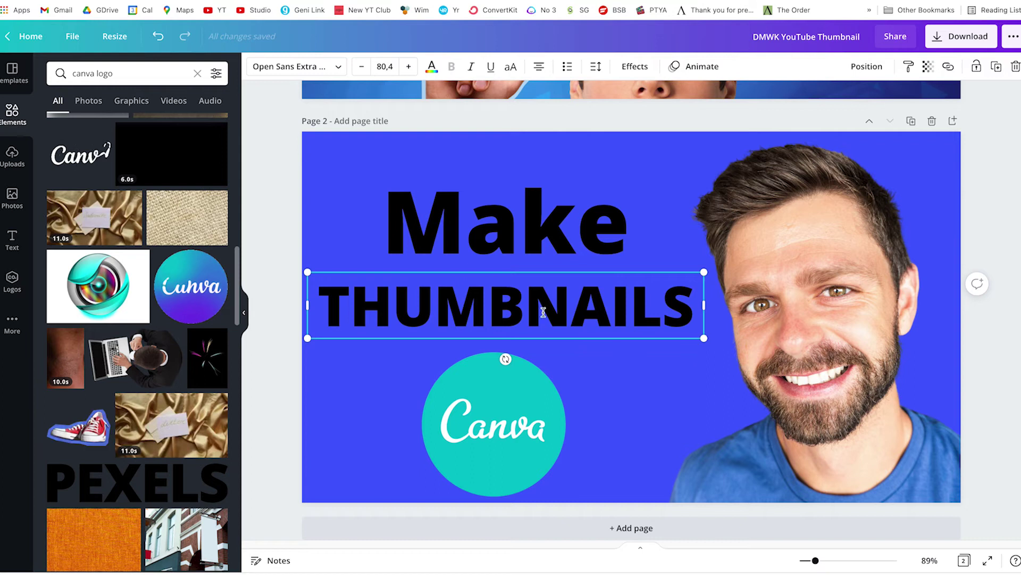
scroll(654, 269, up, 5)
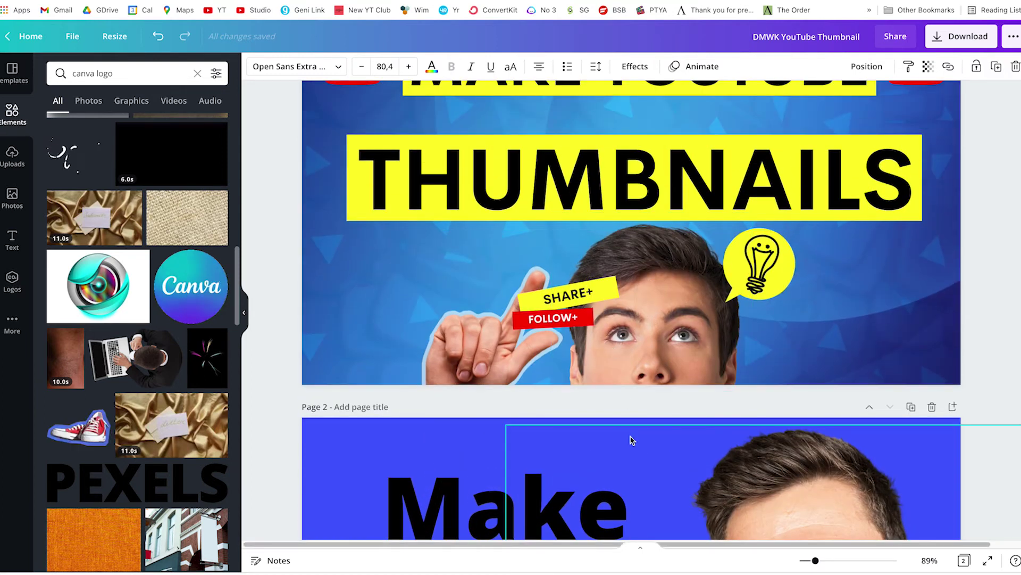
click(429, 183)
drag(429, 186, 426, 224)
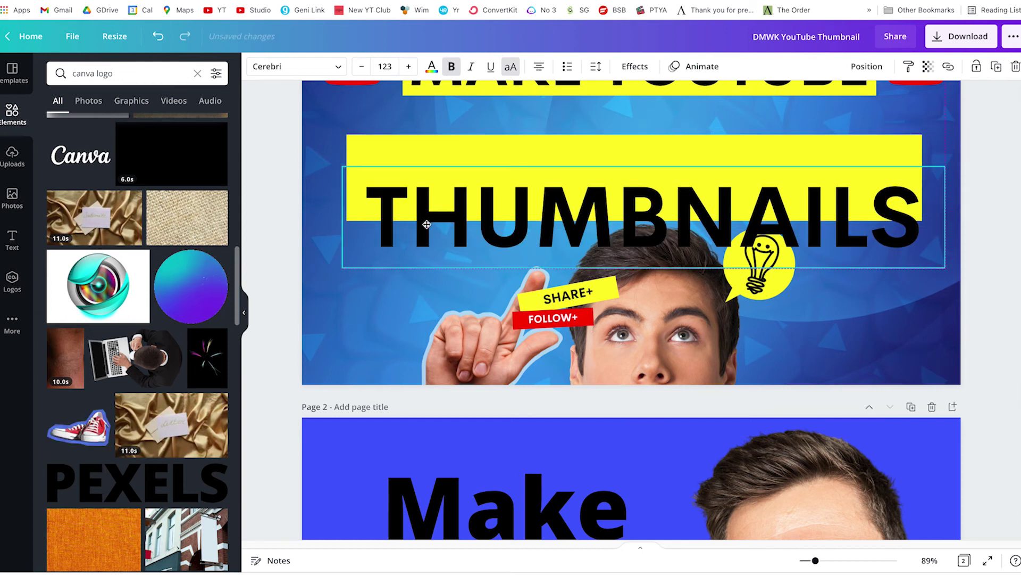
Copy page 1's yellow banner onto page 2 and resize it over THUMBNAILS
click(456, 151)
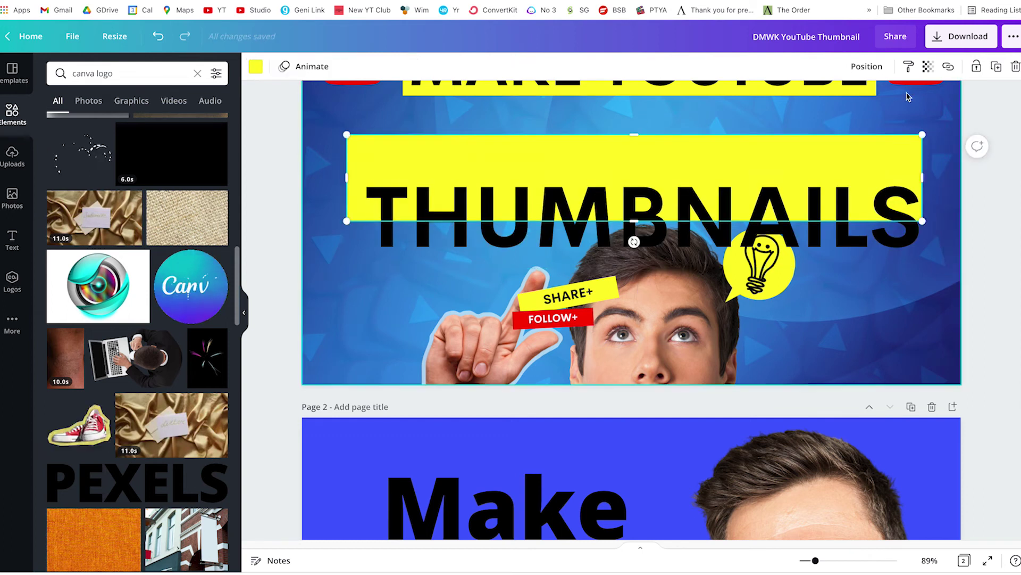
click(997, 67)
key(ctrl+z)
drag(590, 520, 615, 527)
scroll(633, 479, down, 5)
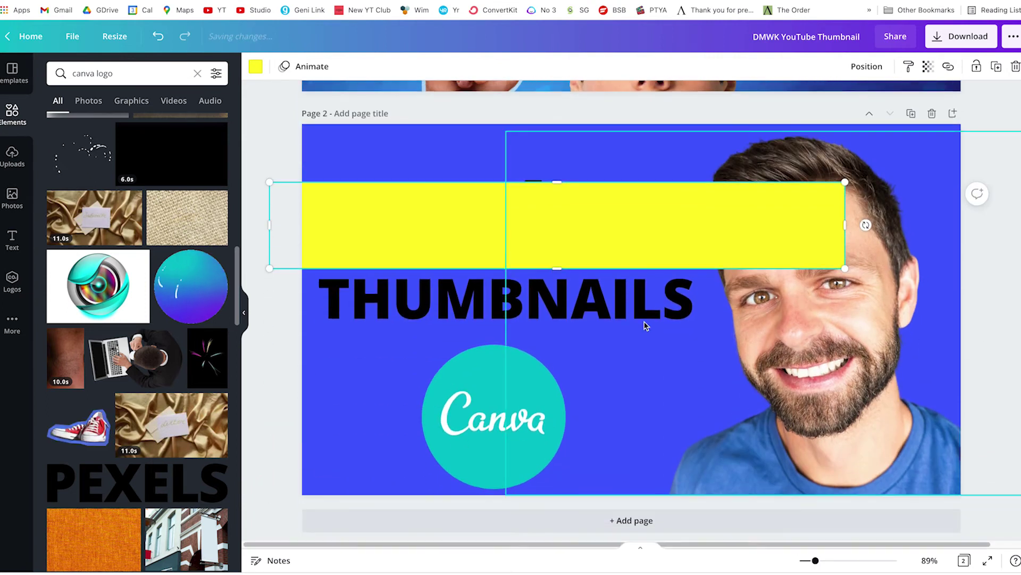
drag(845, 181, 698, 214)
drag(599, 253, 601, 302)
drag(269, 298, 311, 298)
drag(506, 272, 506, 268)
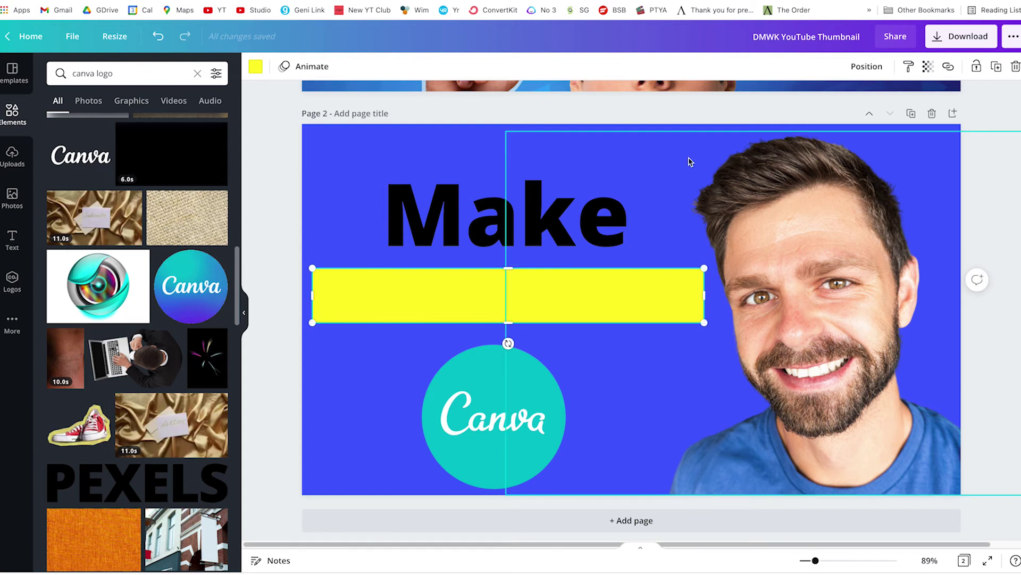
Send the yellow banner behind THUMBNAILS, stretch it slightly, and nudge Make up
click(871, 68)
click(824, 102)
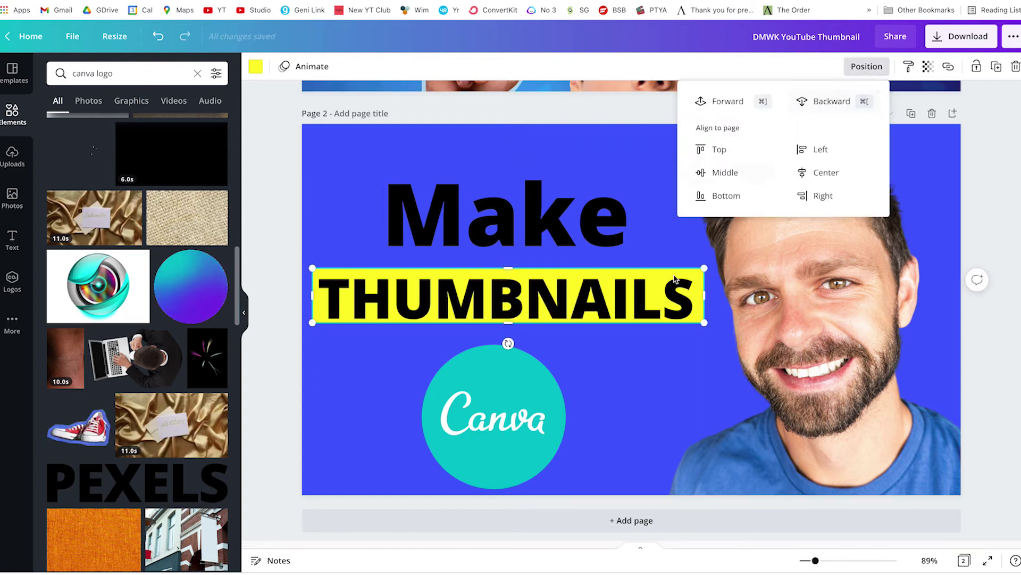
drag(510, 323, 510, 329)
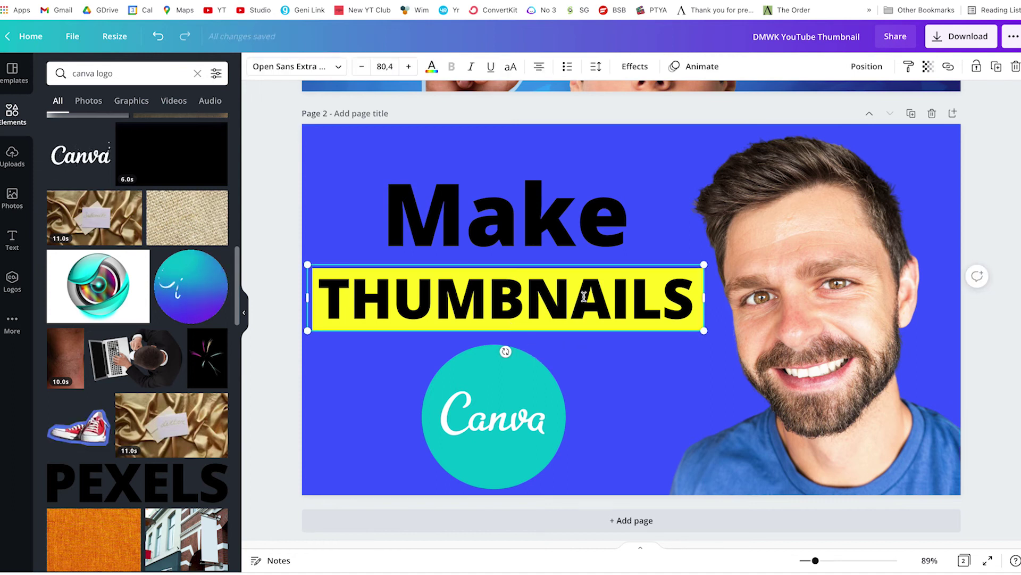
drag(492, 226, 491, 212)
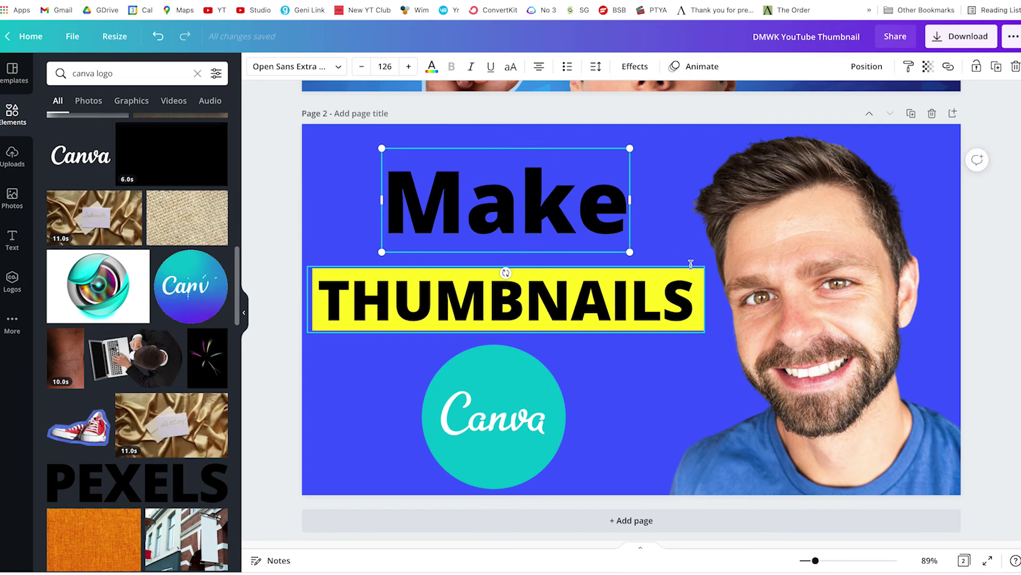
Duplicate the banner as a 540 × 176 box over Make and centre THUMBNAILS in its bar
click(663, 285)
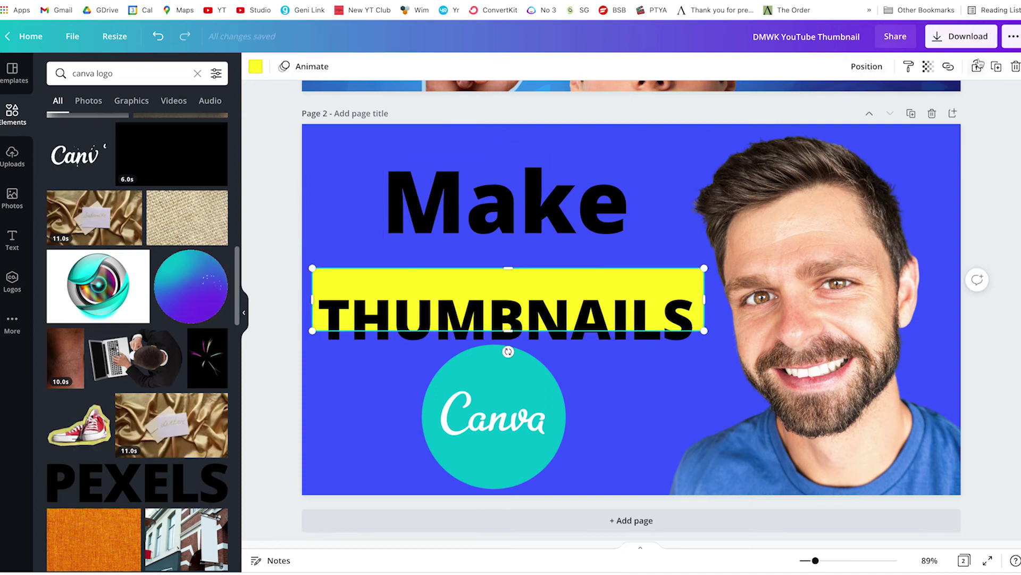
click(993, 72)
drag(590, 269, 633, 192)
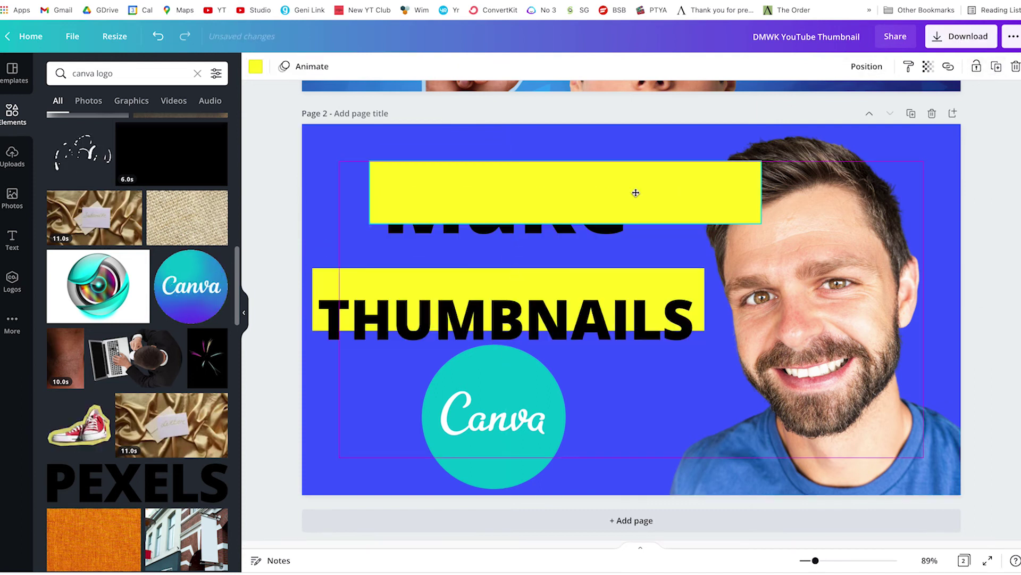
drag(756, 217, 642, 250)
drag(609, 335, 609, 314)
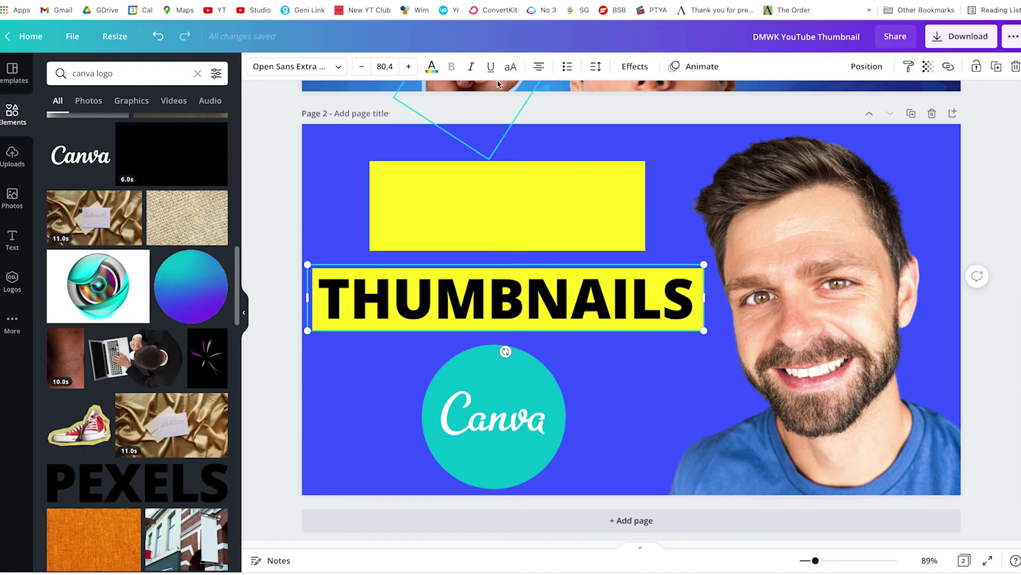
Make the top box teal and send it behind the Make heading
click(628, 211)
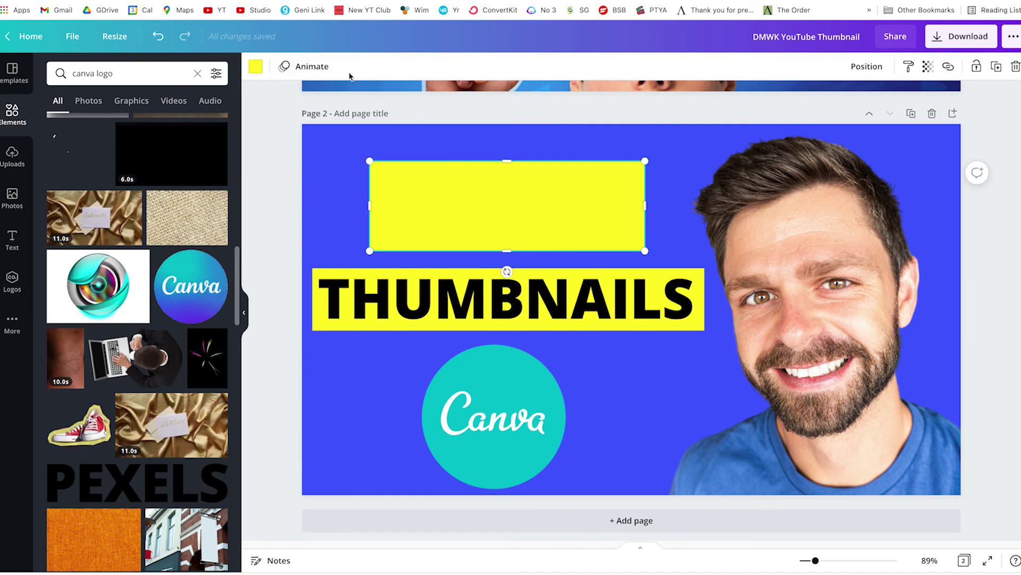
click(256, 67)
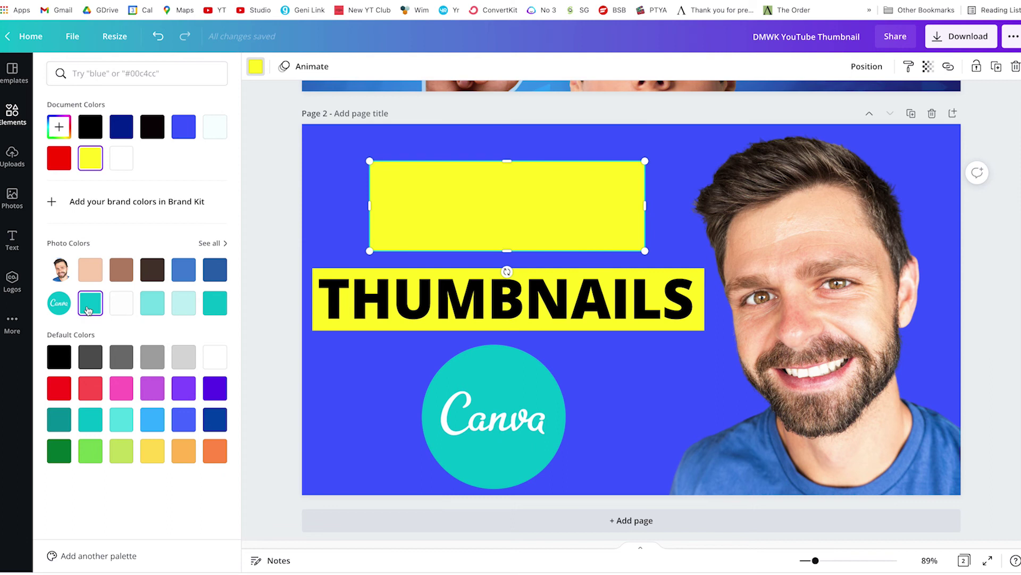
click(88, 310)
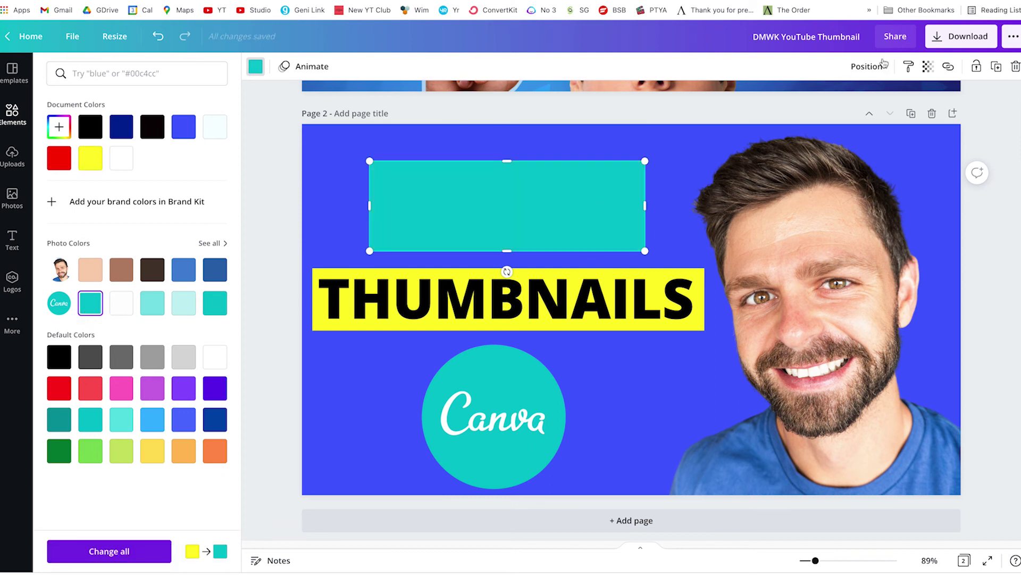
click(876, 75)
click(834, 102)
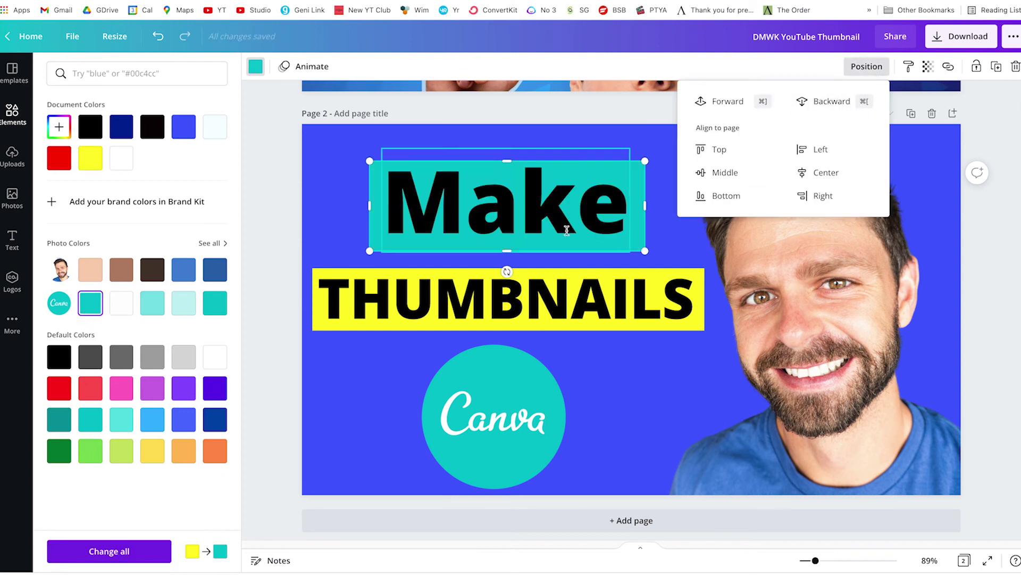
Change the Make heading's text colour to white
click(540, 214)
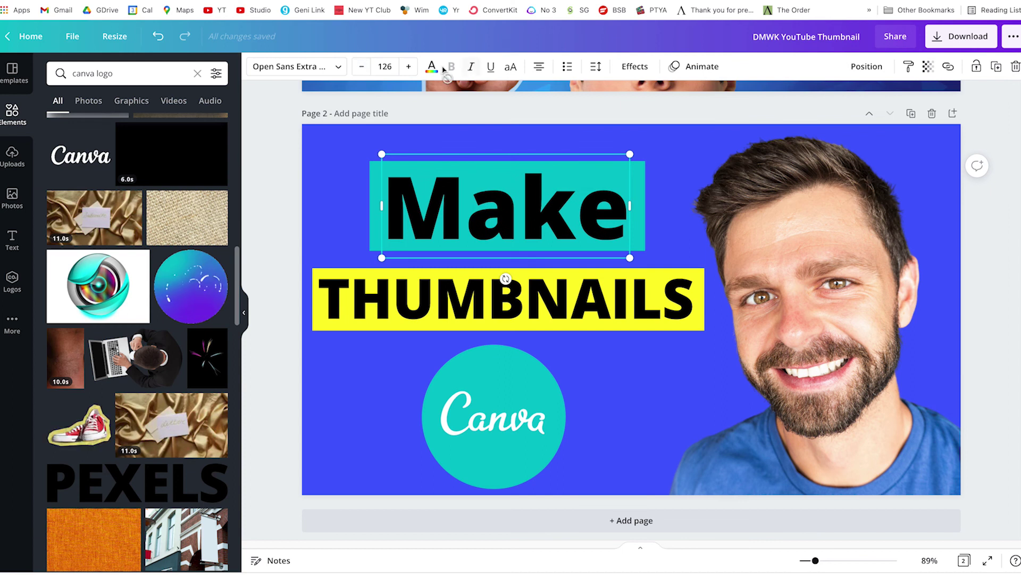
click(432, 67)
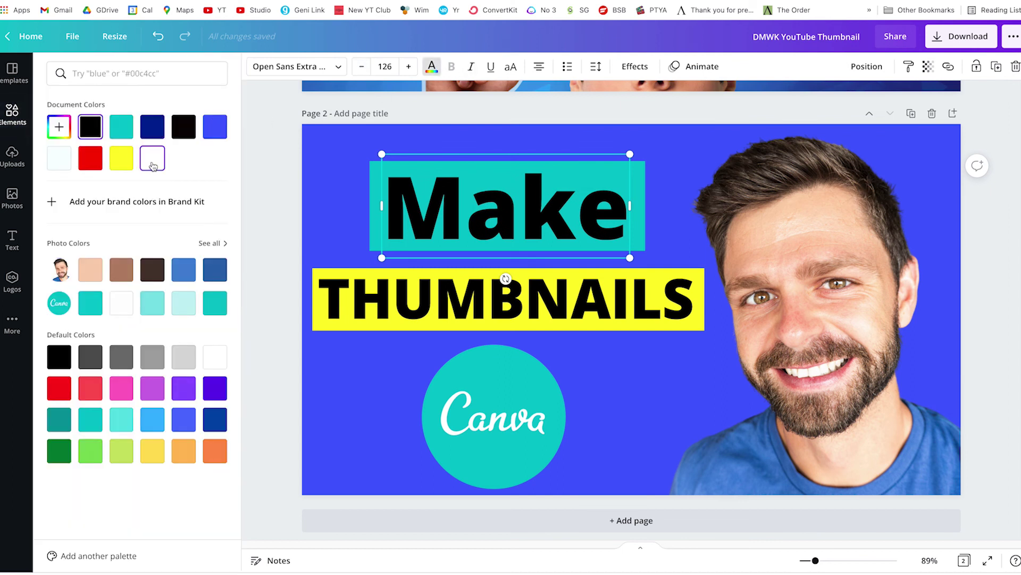
click(152, 166)
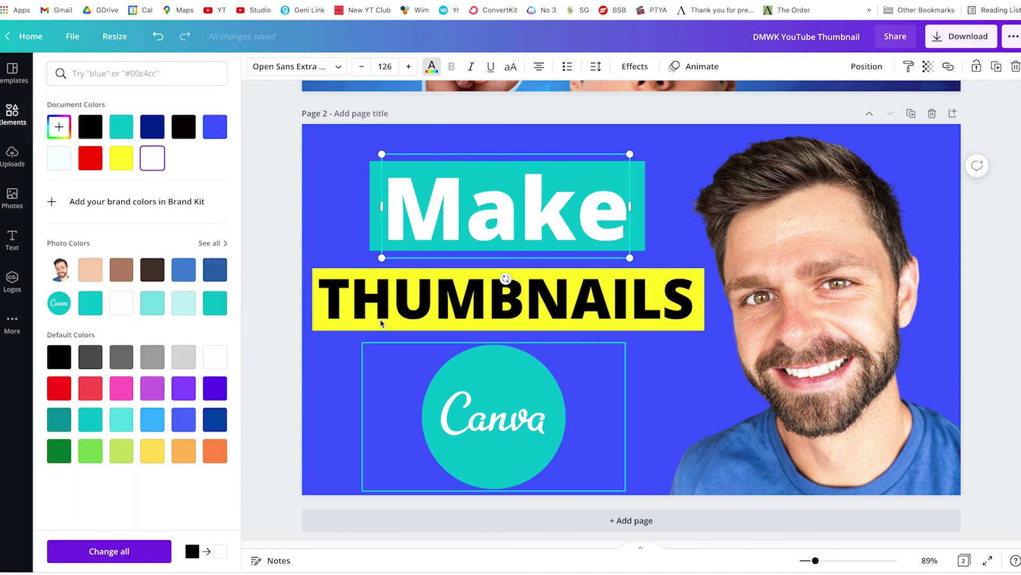
click(432, 66)
click(679, 177)
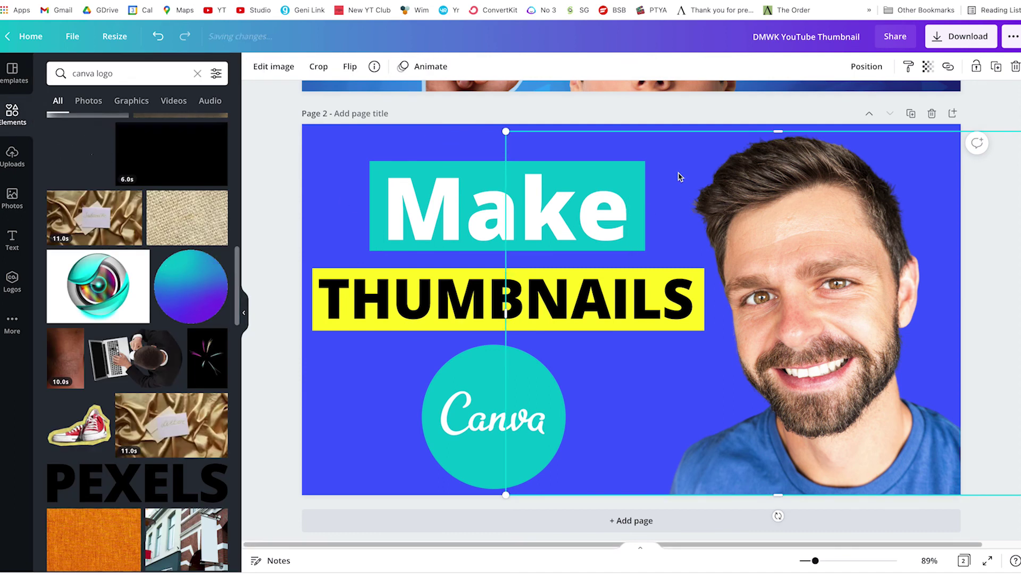